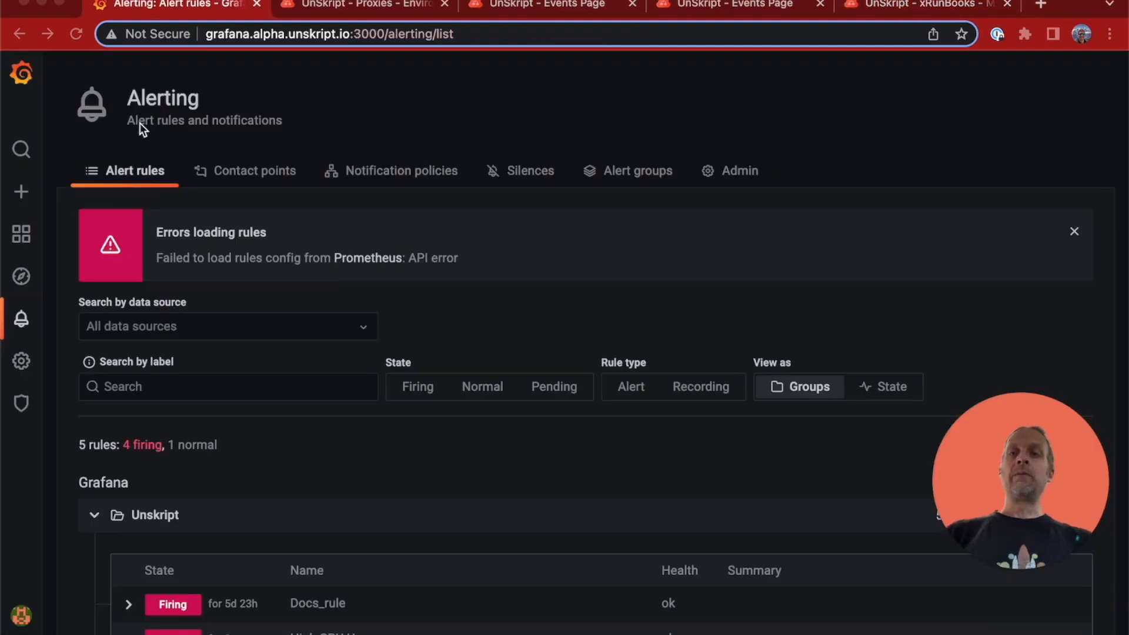
Step: Expand the firing Stars alert rule and examine its labels, description, summary and matching instances
{"action": "scroll", "coordinate": [142, 429], "scroll_direction": "down", "scroll_amount": 5}
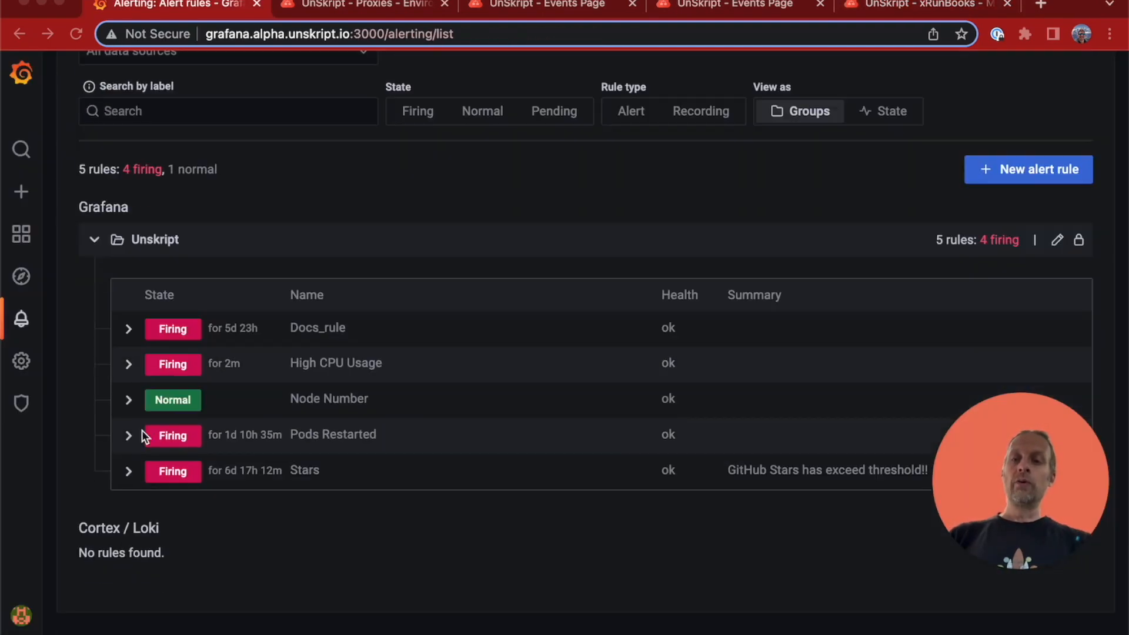
{"action": "left_click", "coordinate": [130, 476]}
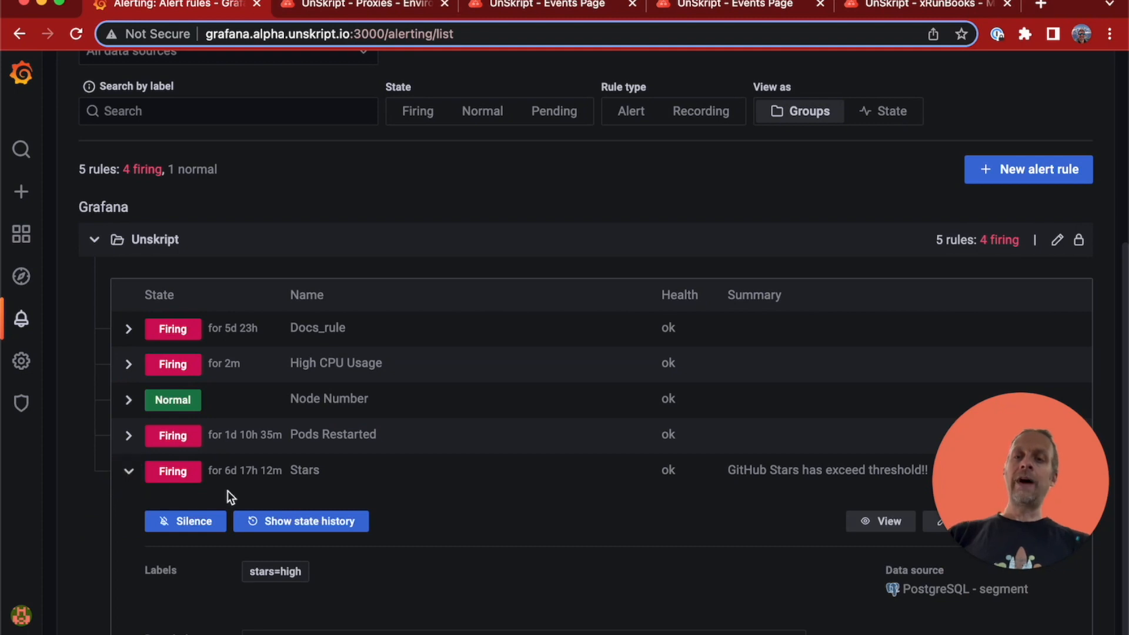
{"action": "scroll", "coordinate": [235, 491], "scroll_direction": "down", "scroll_amount": 6}
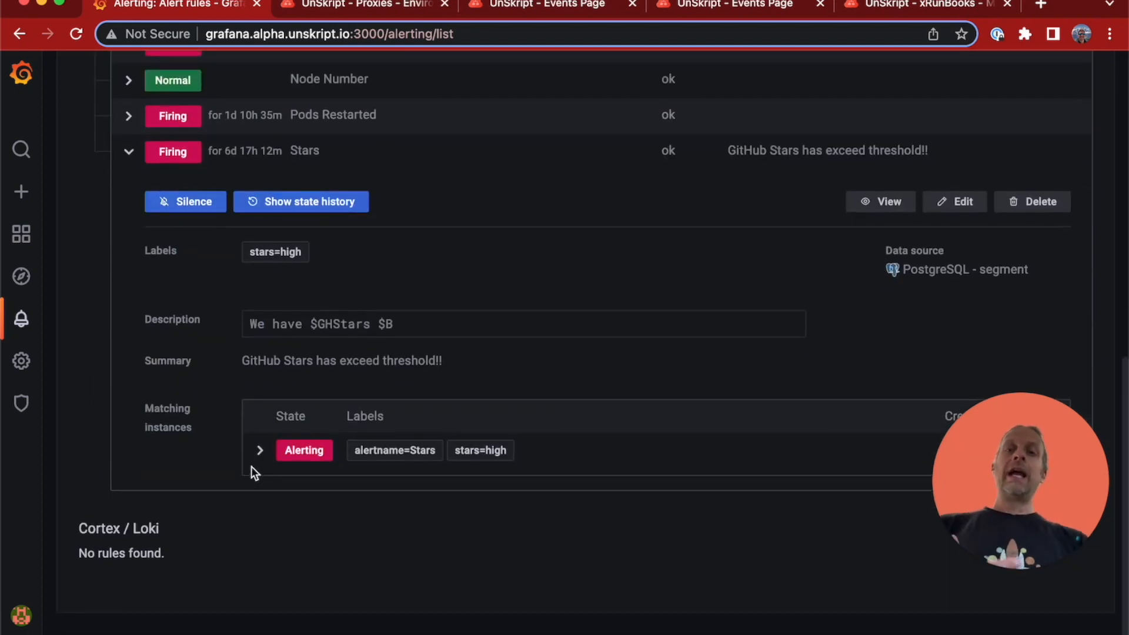
{"action": "scroll", "coordinate": [252, 467], "scroll_direction": "up", "scroll_amount": 1}
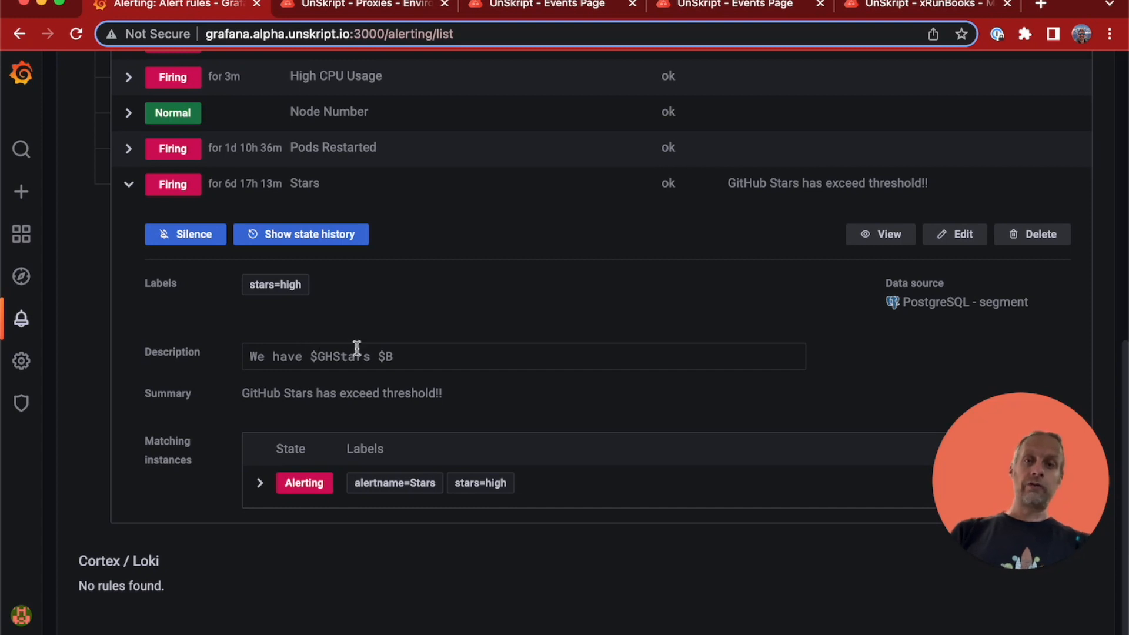
Step: Review the alerting notification policies and the list of defined contact points
{"action": "scroll", "coordinate": [358, 330], "scroll_direction": "up", "scroll_amount": 7}
{"action": "scroll", "coordinate": [358, 328], "scroll_direction": "up", "scroll_amount": 3}
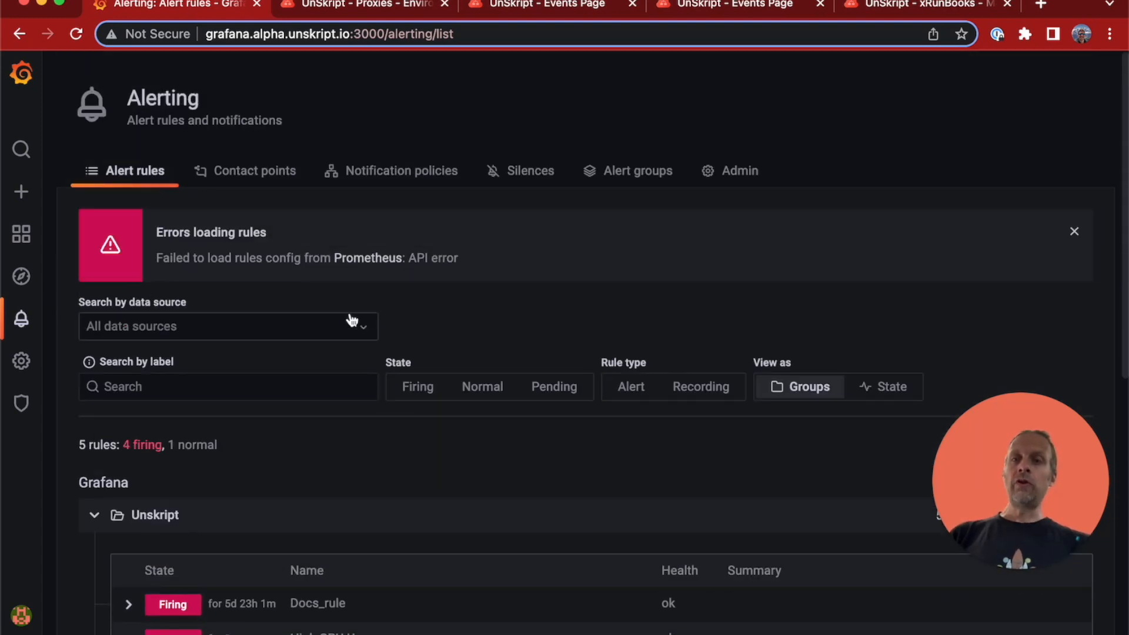
{"action": "left_click", "coordinate": [393, 180]}
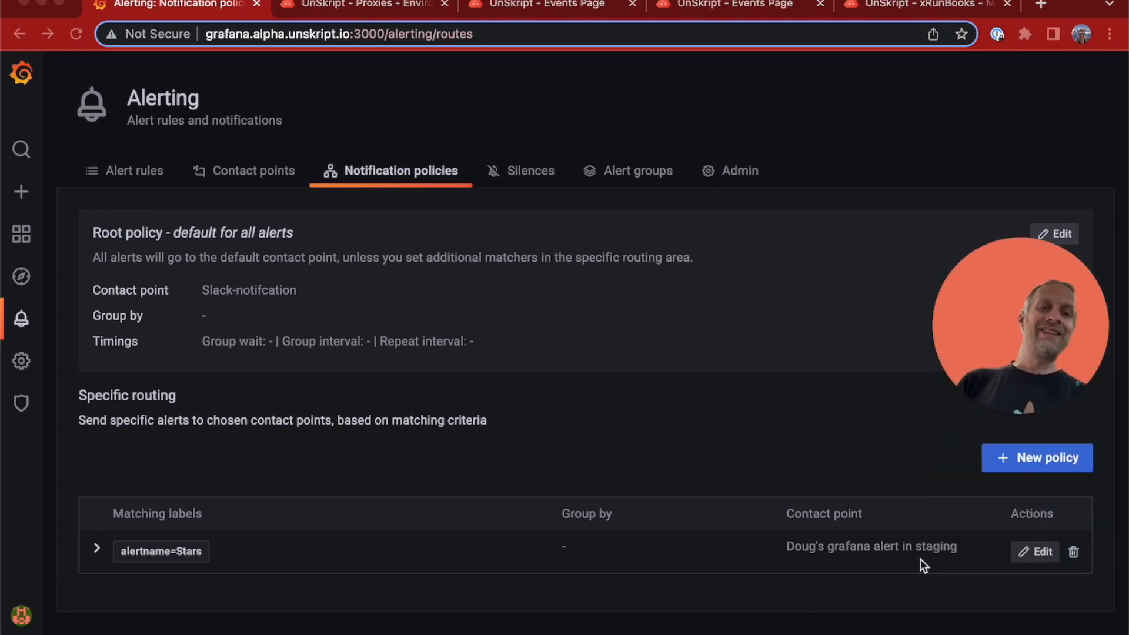
{"action": "left_click", "coordinate": [247, 171]}
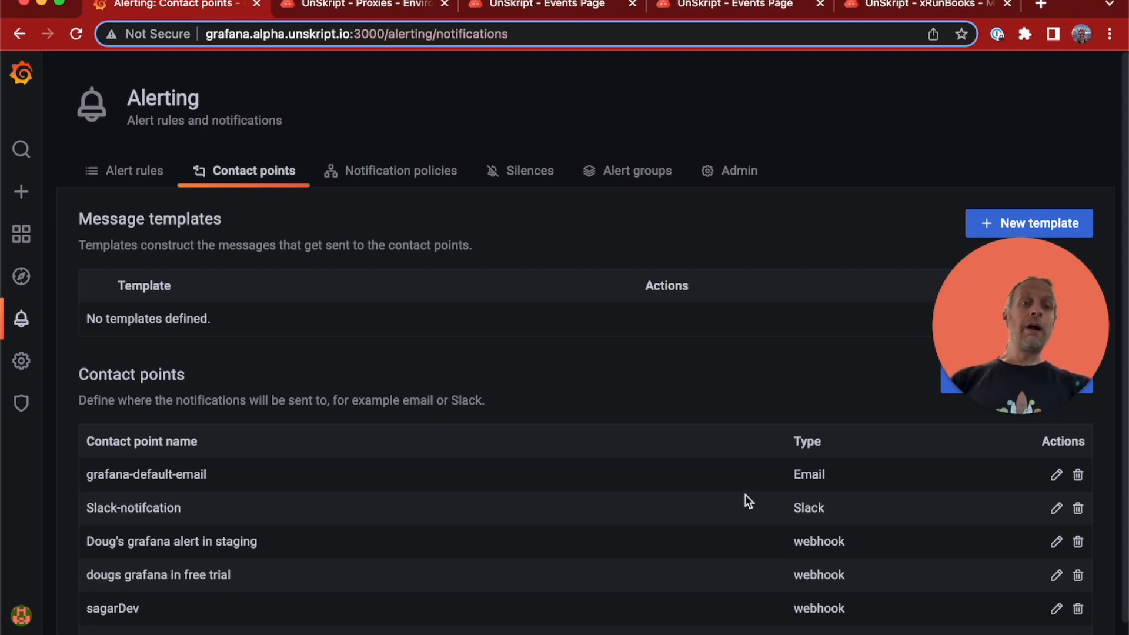
Step: Switch to the unSkript DevRel environment and examine its credentials and their webhook options
{"action": "left_click", "coordinate": [325, 8]}
{"action": "scroll", "coordinate": [233, 293], "scroll_direction": "up", "scroll_amount": 4}
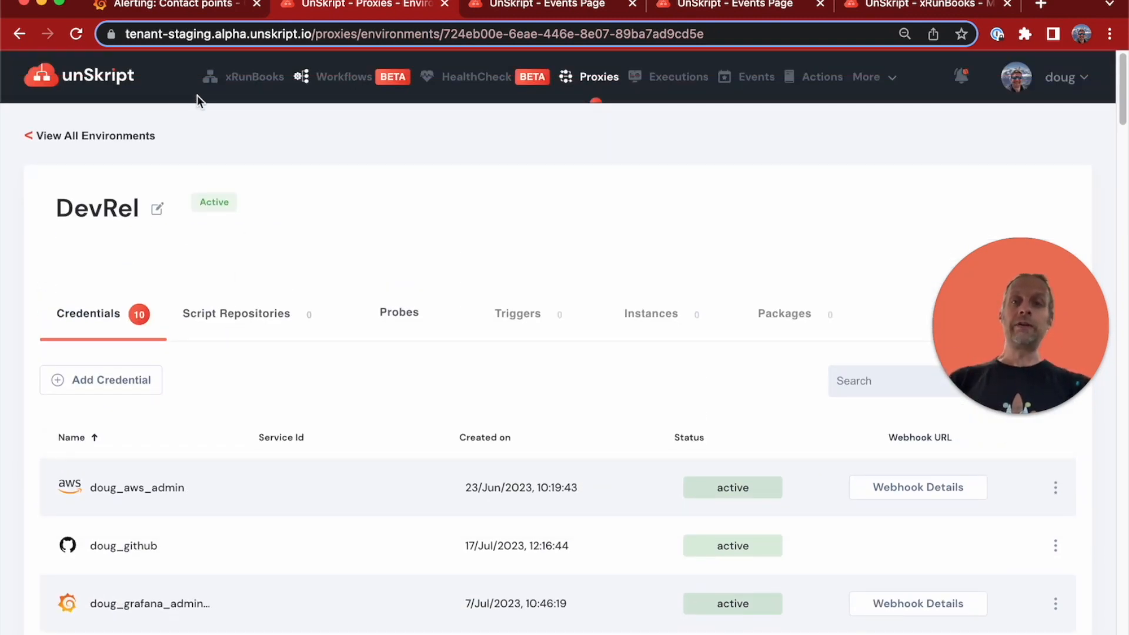
{"action": "scroll", "coordinate": [262, 403], "scroll_direction": "down", "scroll_amount": 2}
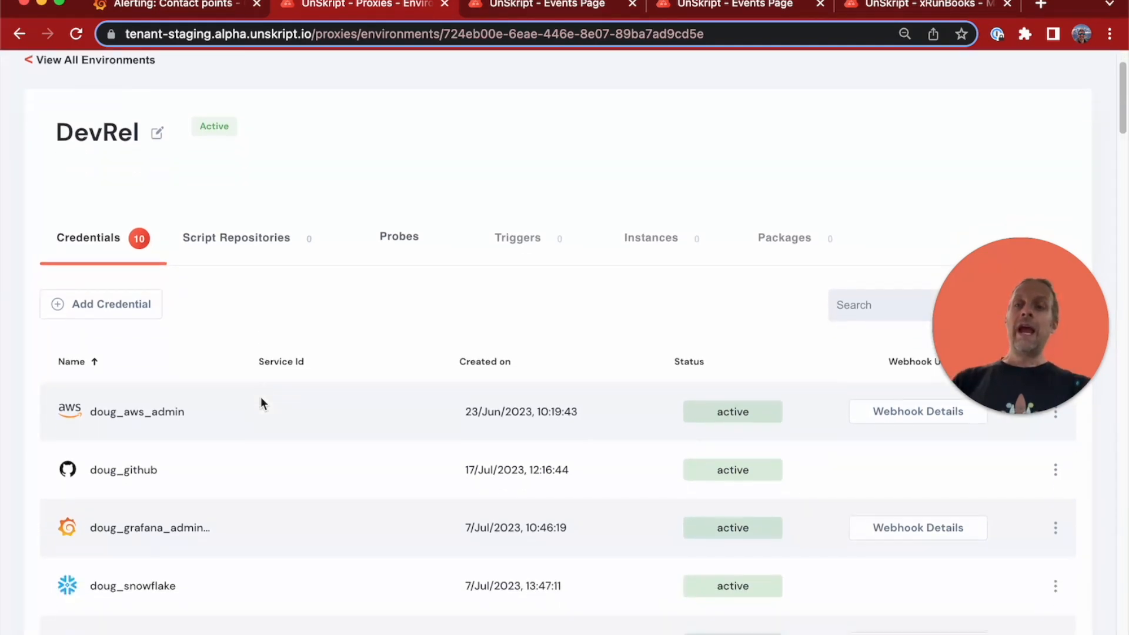
{"action": "scroll", "coordinate": [263, 403], "scroll_direction": "down", "scroll_amount": 2}
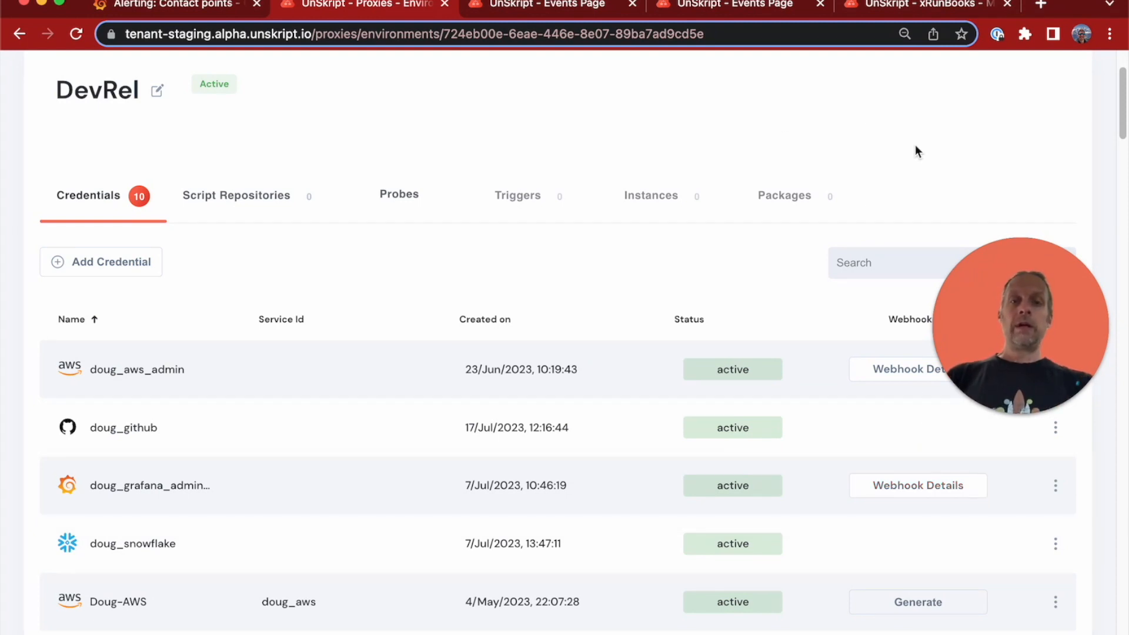
Step: Review the attached alarms on the Events page, and open the available actions for DevRel's Grafana admin credential
{"action": "left_click", "coordinate": [518, 6]}
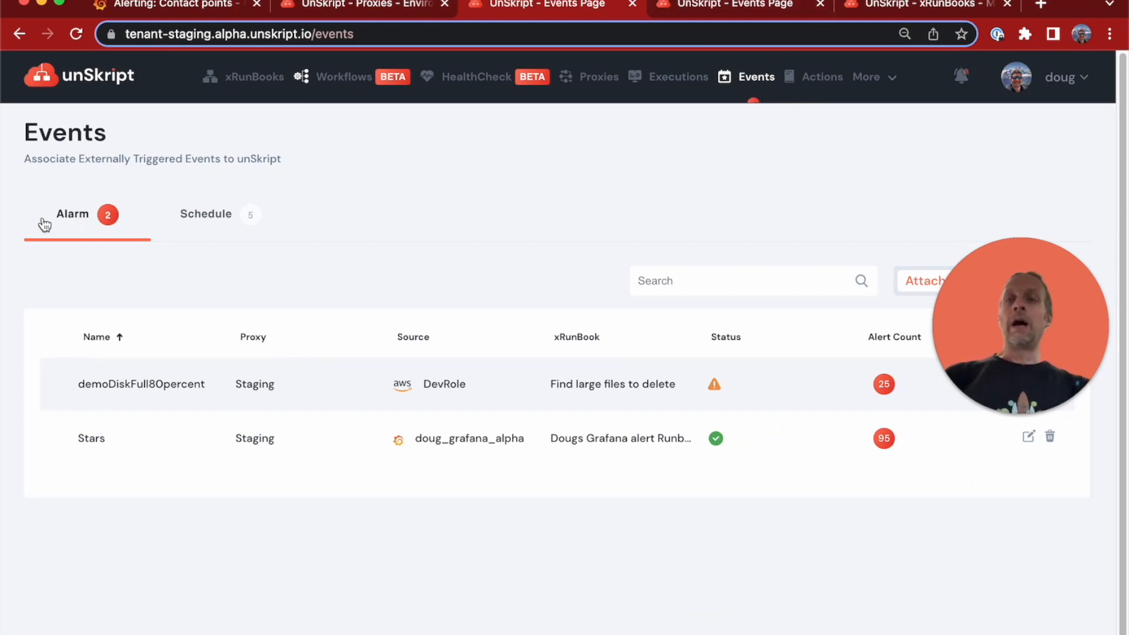
{"action": "left_click_drag", "start_coordinate": [979, 282], "coordinate": [81, 557]}
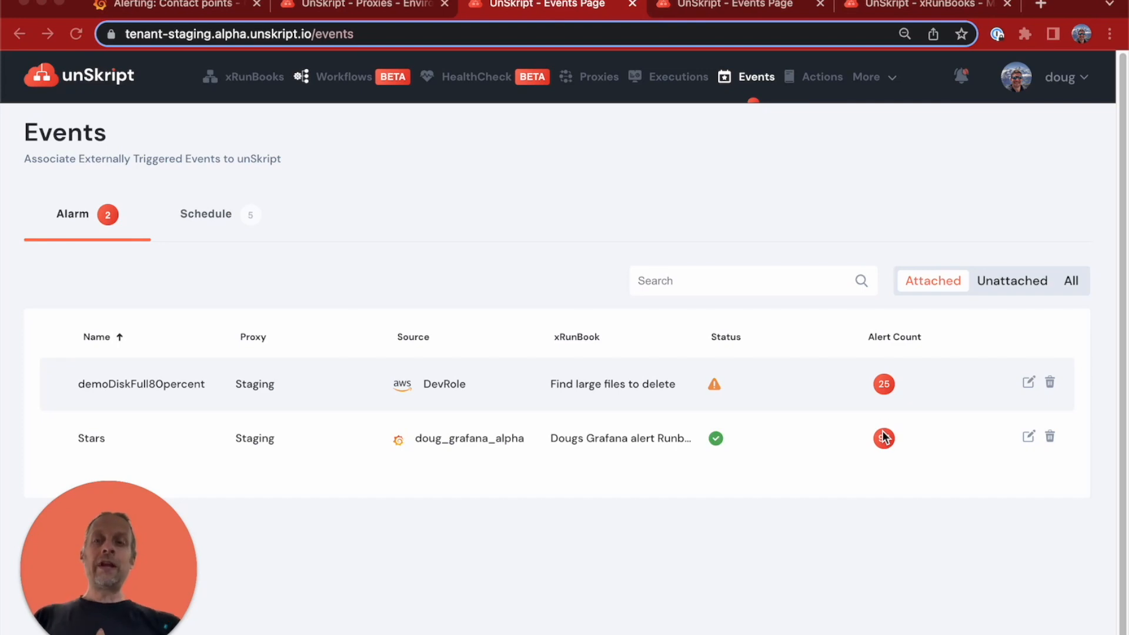
{"action": "left_click", "coordinate": [392, 16]}
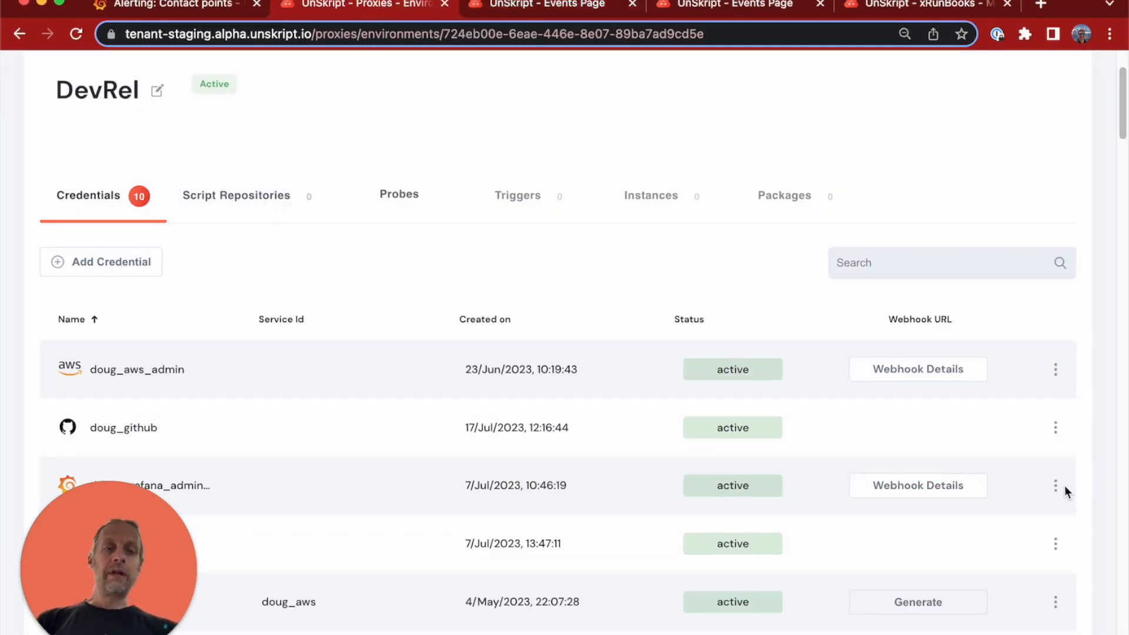
{"action": "left_click", "coordinate": [1057, 485]}
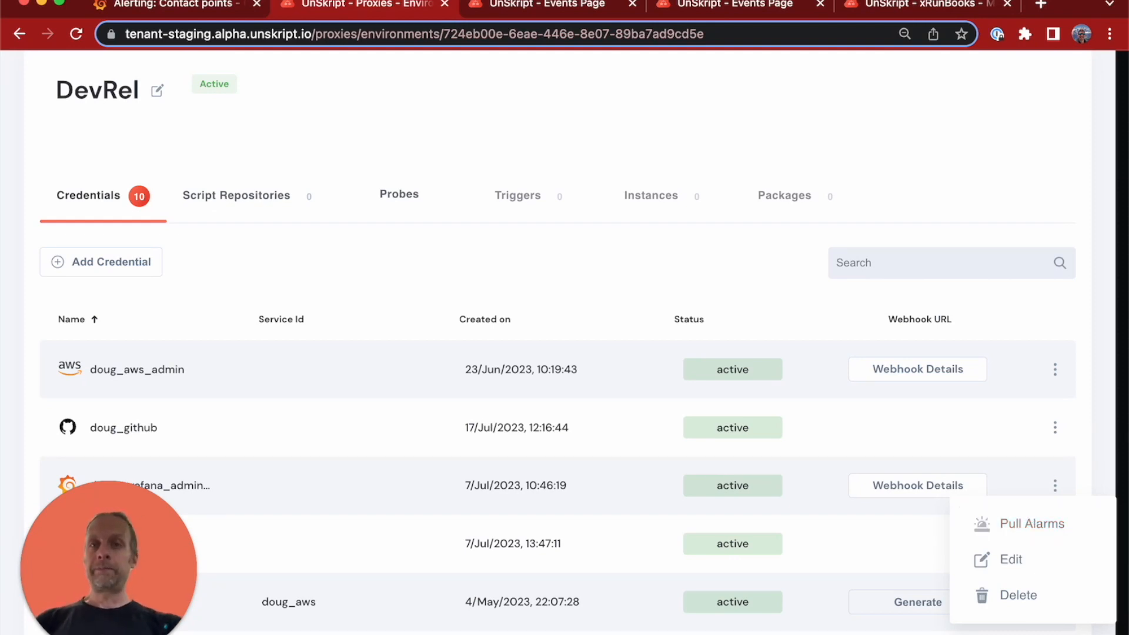
Step: Remove the runbook attachment from the Stars alarm on the Events page and confirm the removal
{"action": "left_click", "coordinate": [547, 5]}
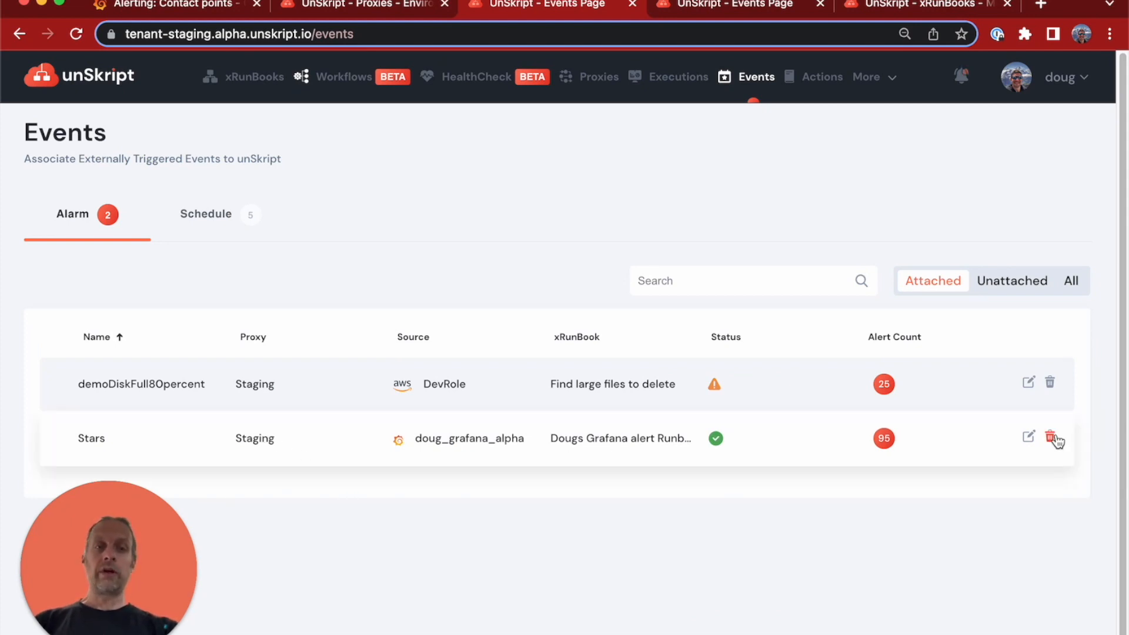
{"action": "left_click", "coordinate": [1055, 438]}
{"action": "left_click", "coordinate": [739, 393]}
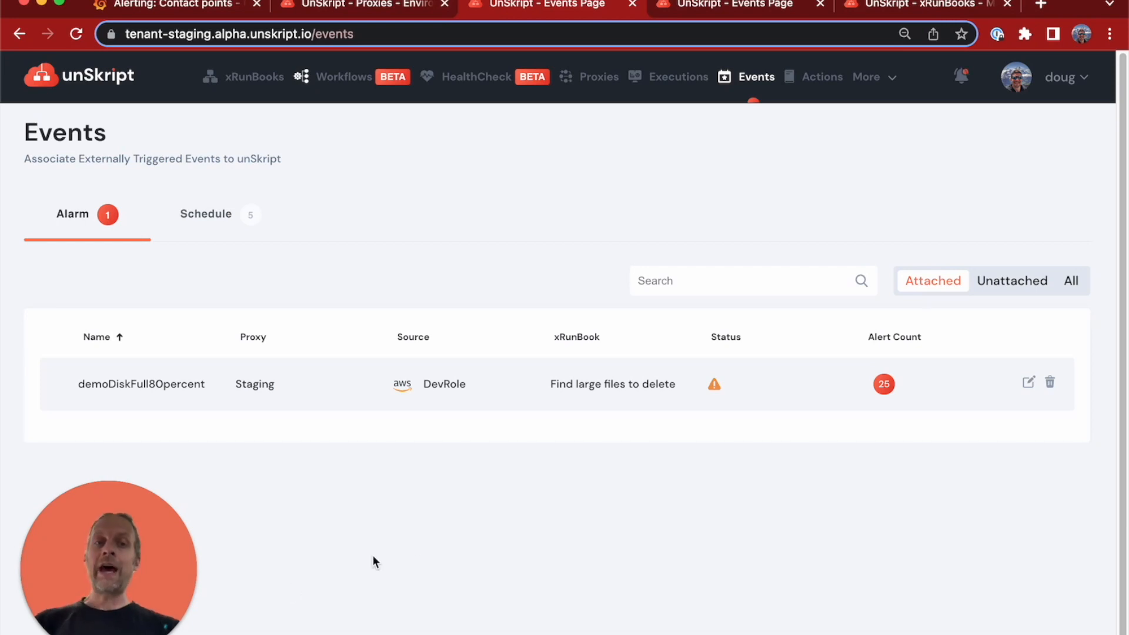
Step: Filter the unattached alarms by "stars" and select both matching Stars alarms
{"action": "left_click", "coordinate": [1013, 282]}
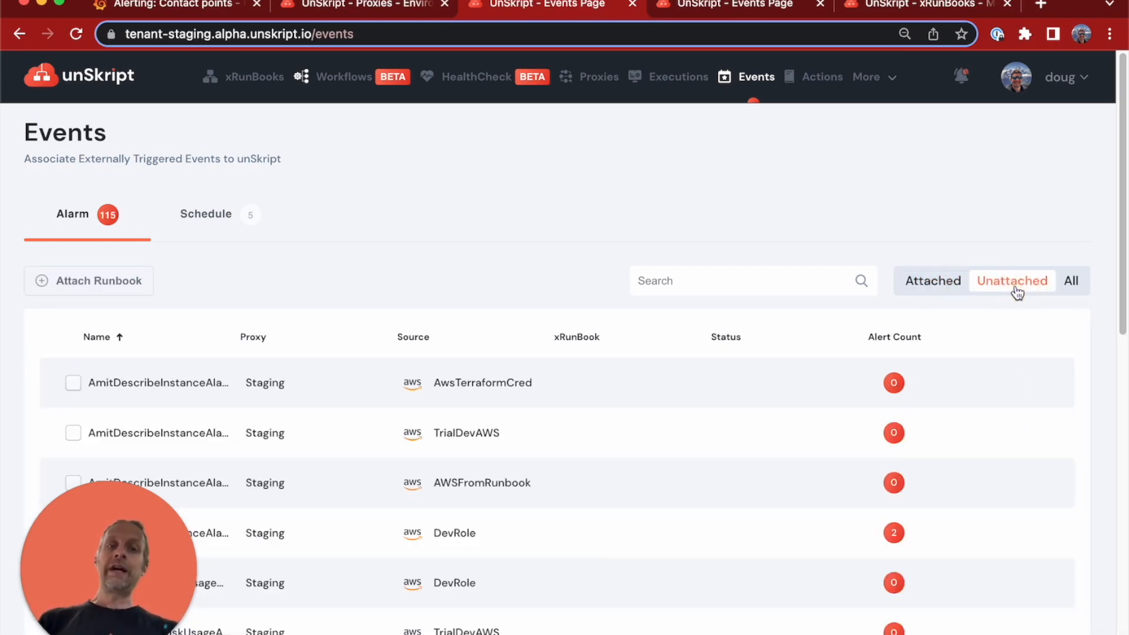
{"action": "left_click", "coordinate": [661, 282]}
{"action": "type", "text": "star"}
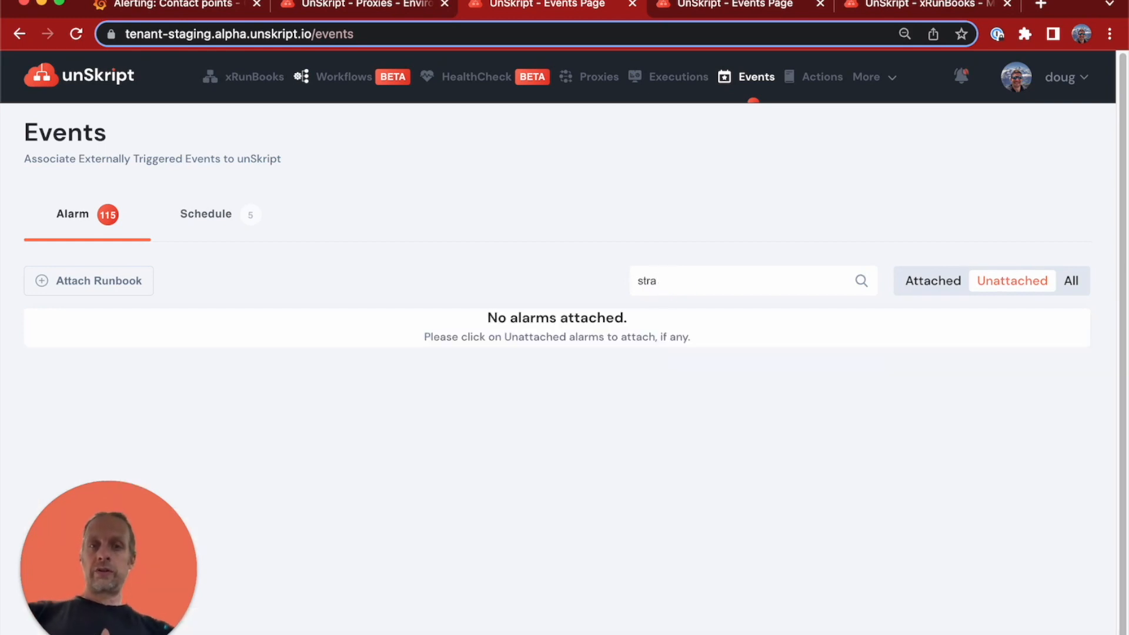
{"action": "type", "text": "s"}
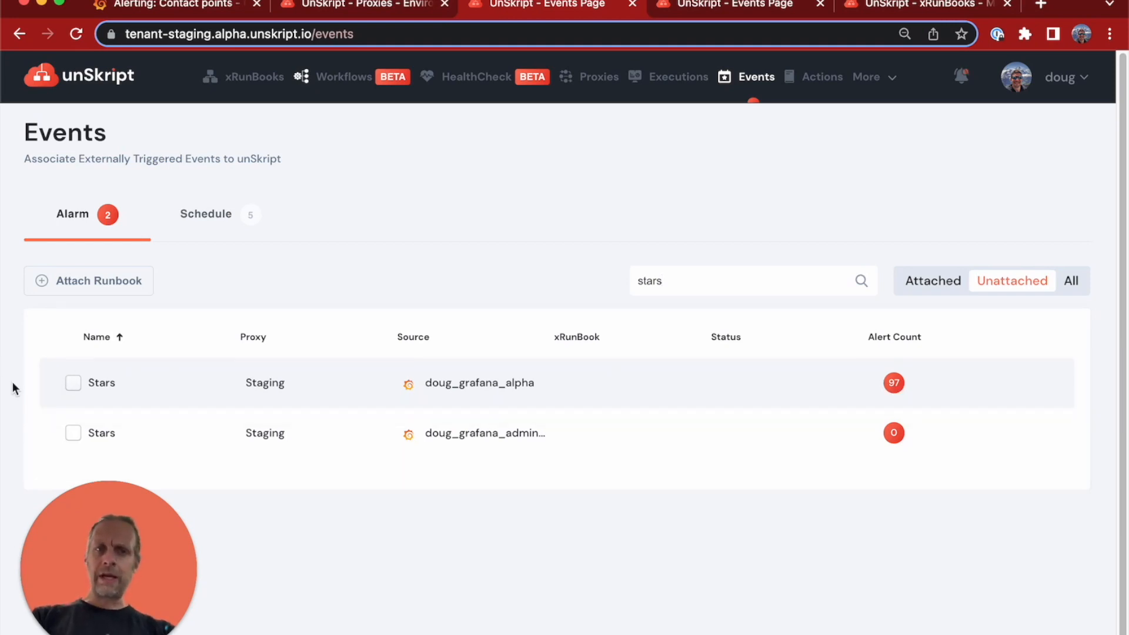
{"action": "left_click", "coordinate": [73, 386]}
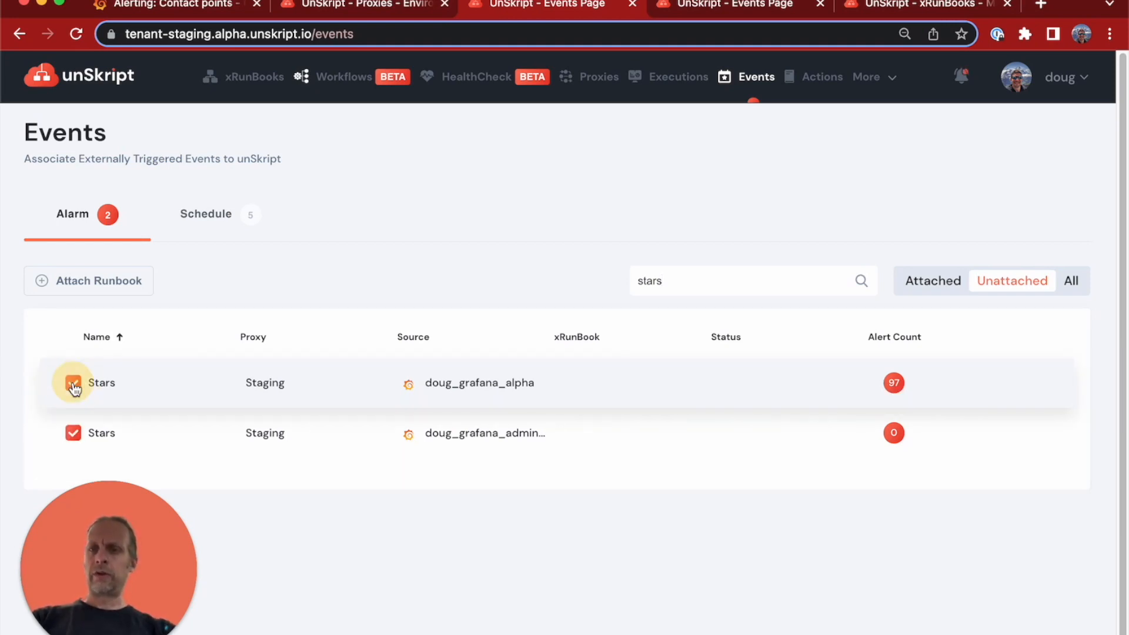
Step: Start attaching a runbook to the selected alarms, search for "grafana", choose the Grafana alert Runbook 2 and continue to its parameters
{"action": "left_click", "coordinate": [95, 284]}
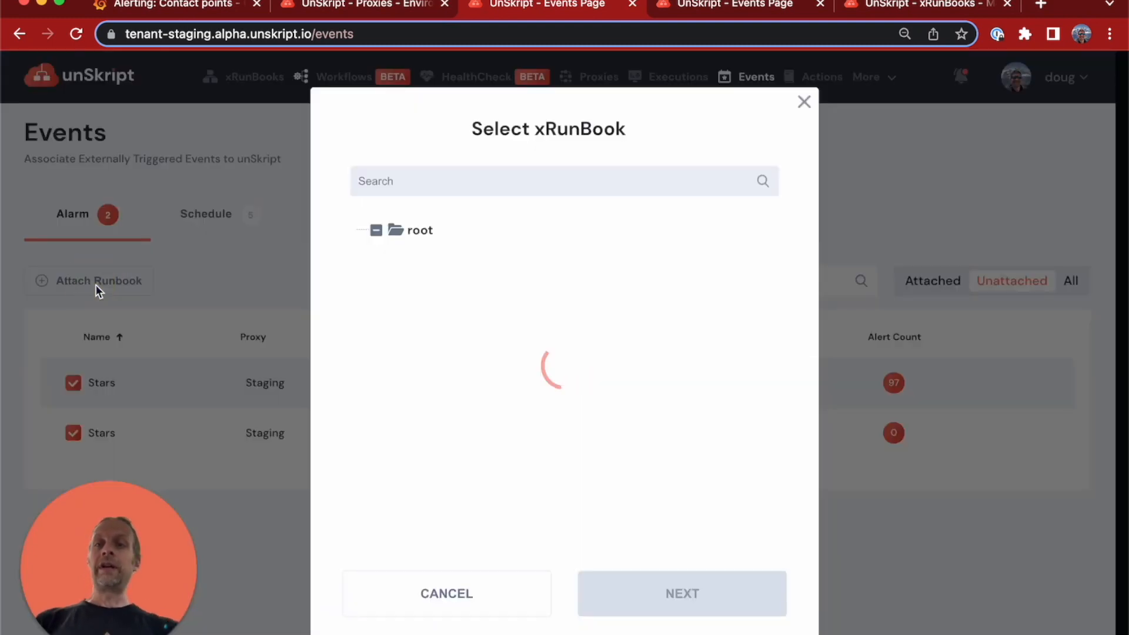
{"action": "left_click", "coordinate": [384, 182]}
{"action": "type", "text": "grafana"}
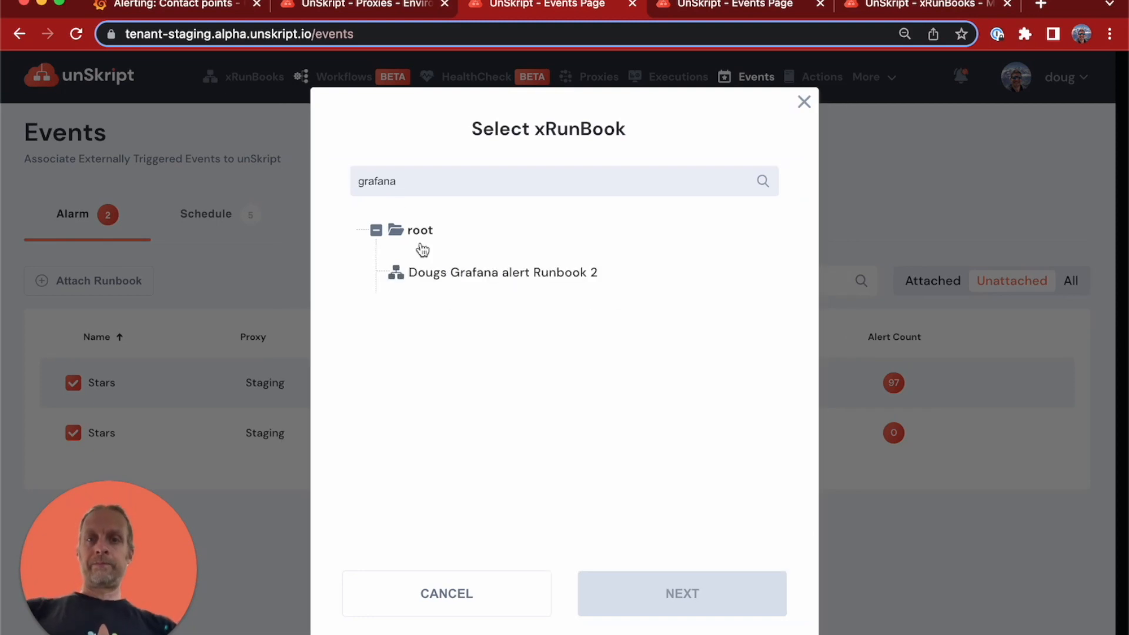
{"action": "left_click", "coordinate": [440, 276]}
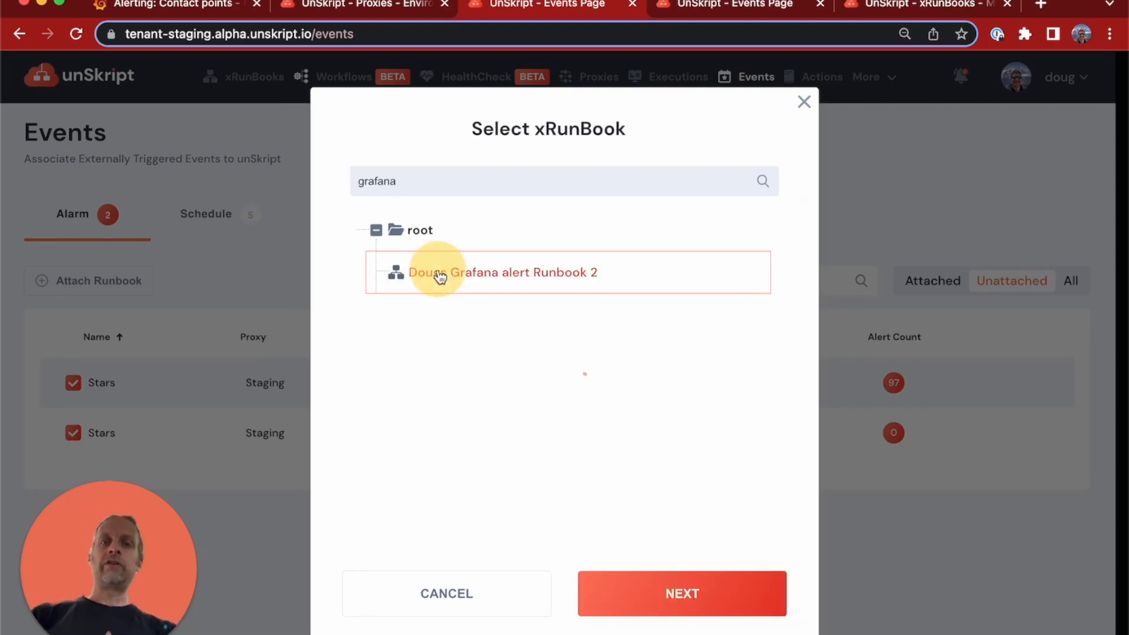
{"action": "left_click", "coordinate": [684, 589]}
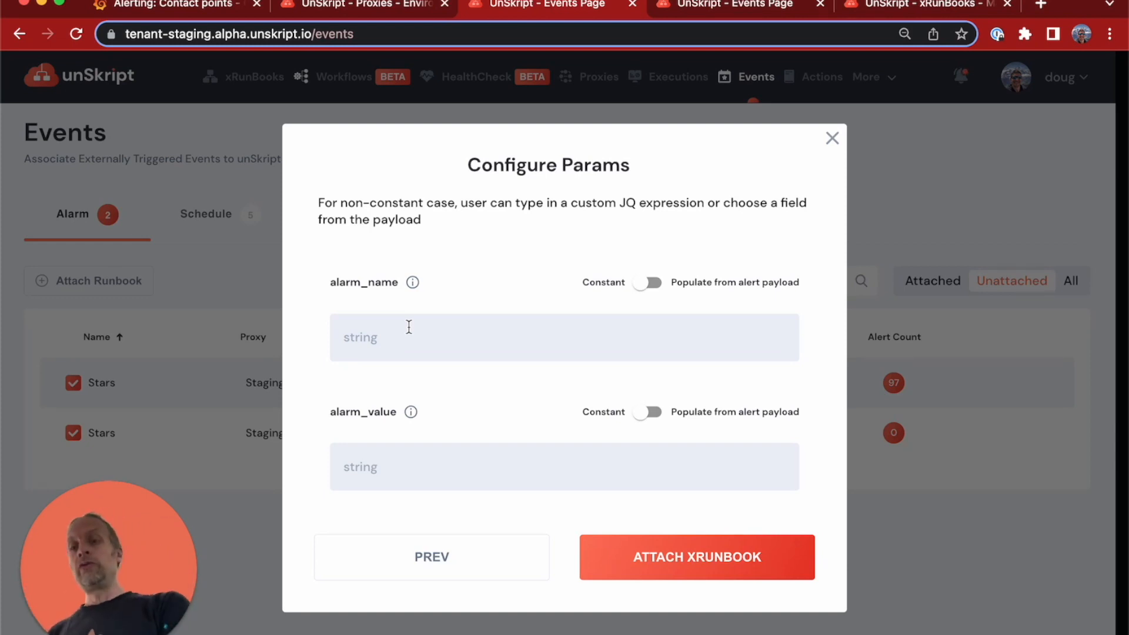
Step: Switch both parameters to be populated from the alert payload and set alarm_name to .alerts[0].labels.alertname
{"action": "left_click", "coordinate": [654, 284]}
{"action": "left_click", "coordinate": [343, 319]}
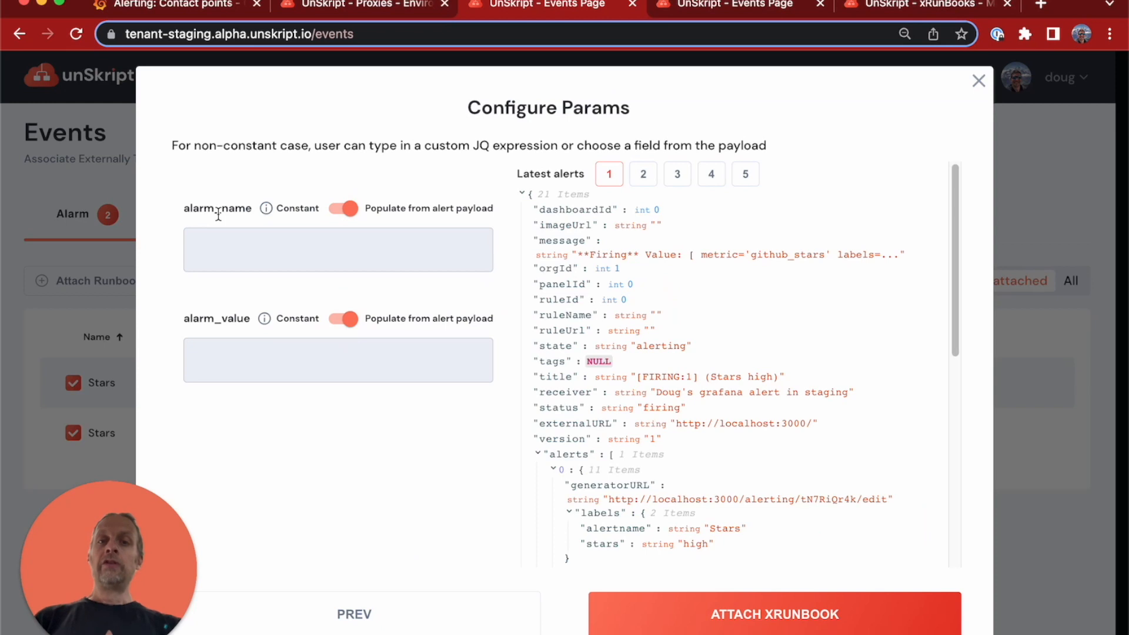
{"action": "left_click", "coordinate": [233, 256]}
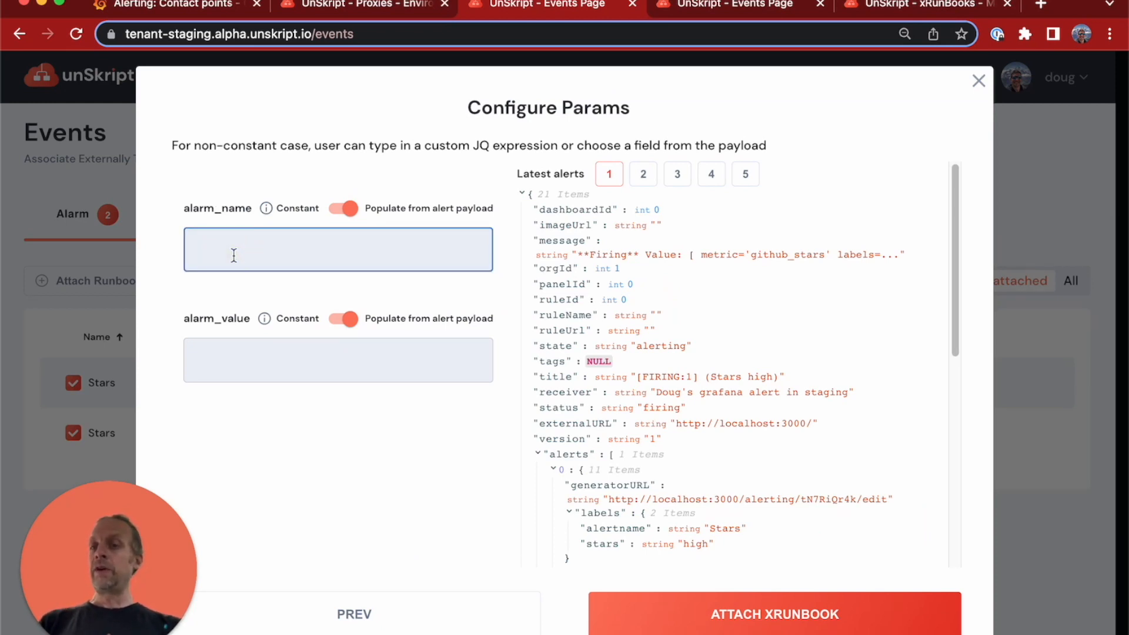
{"action": "type", "text": "."}
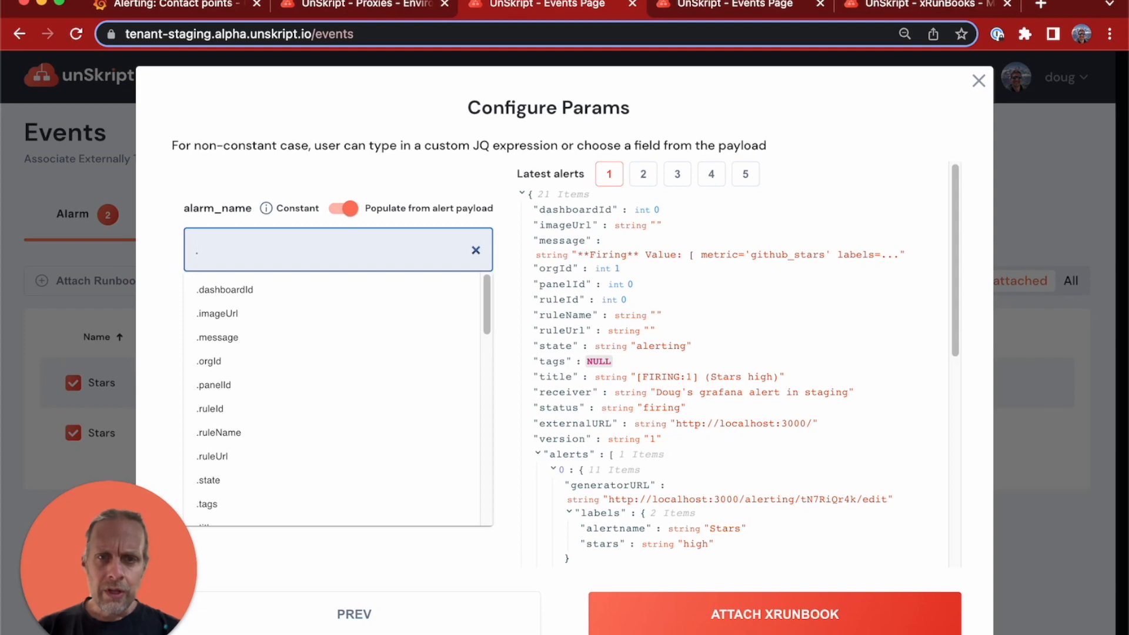
{"action": "scroll", "coordinate": [665, 345], "scroll_direction": "down", "scroll_amount": 1}
{"action": "scroll", "coordinate": [665, 351], "scroll_direction": "up", "scroll_amount": 1}
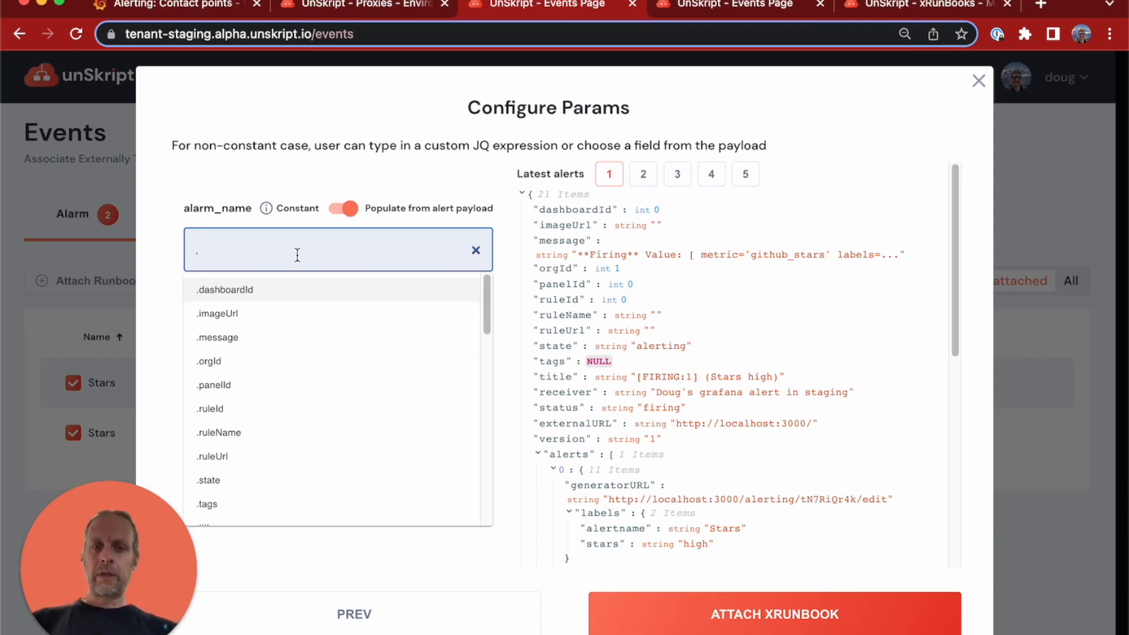
{"action": "type", "text": "al"}
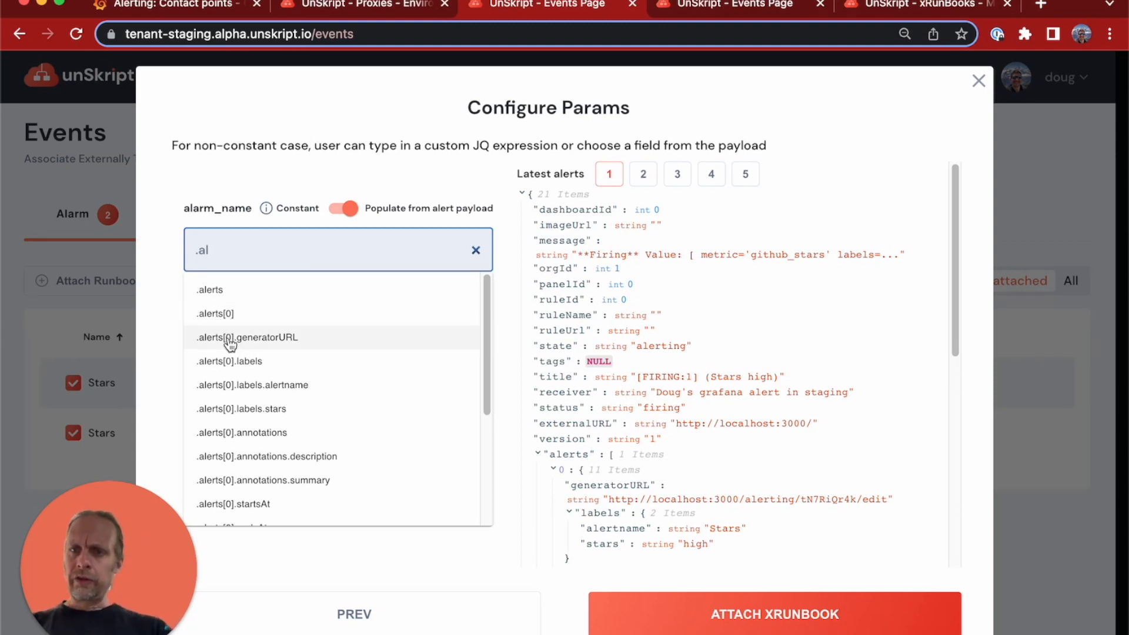
{"action": "left_click", "coordinate": [261, 386]}
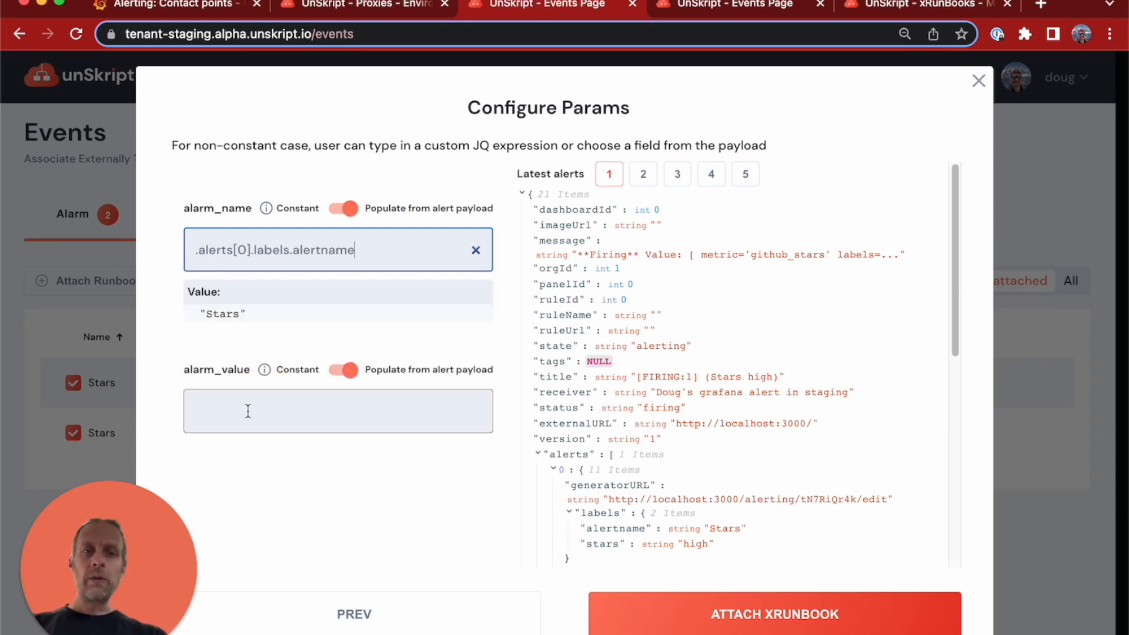
Step: Look through the payload's alert fields and set alarm_value to .alerts[0]
{"action": "scroll", "coordinate": [602, 429], "scroll_direction": "down", "scroll_amount": 1}
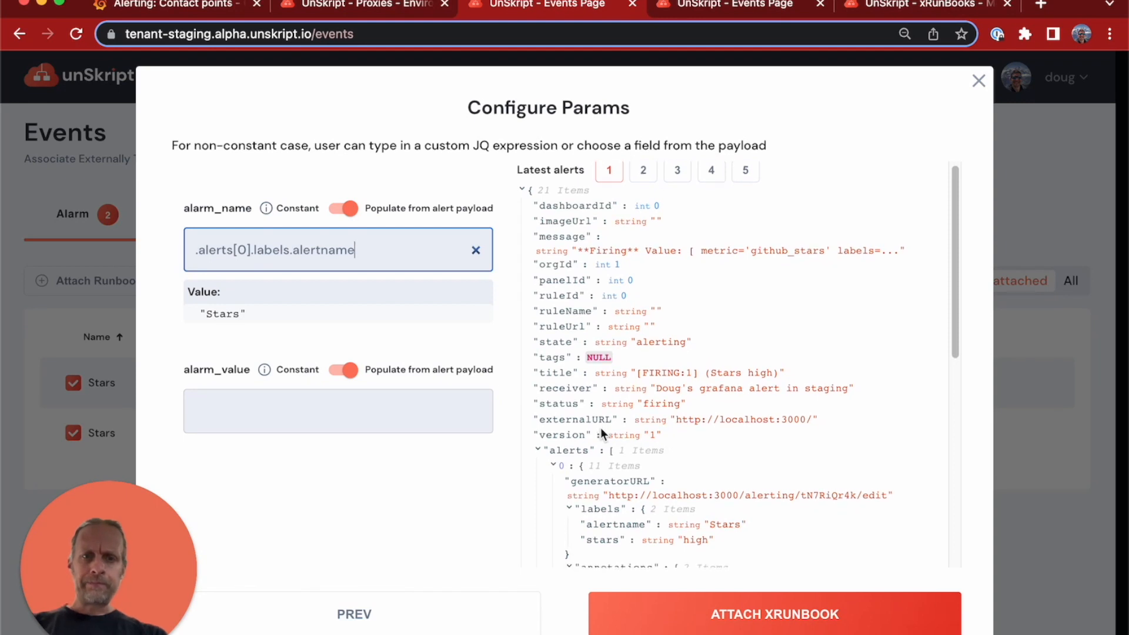
{"action": "scroll", "coordinate": [601, 429], "scroll_direction": "down", "scroll_amount": 5}
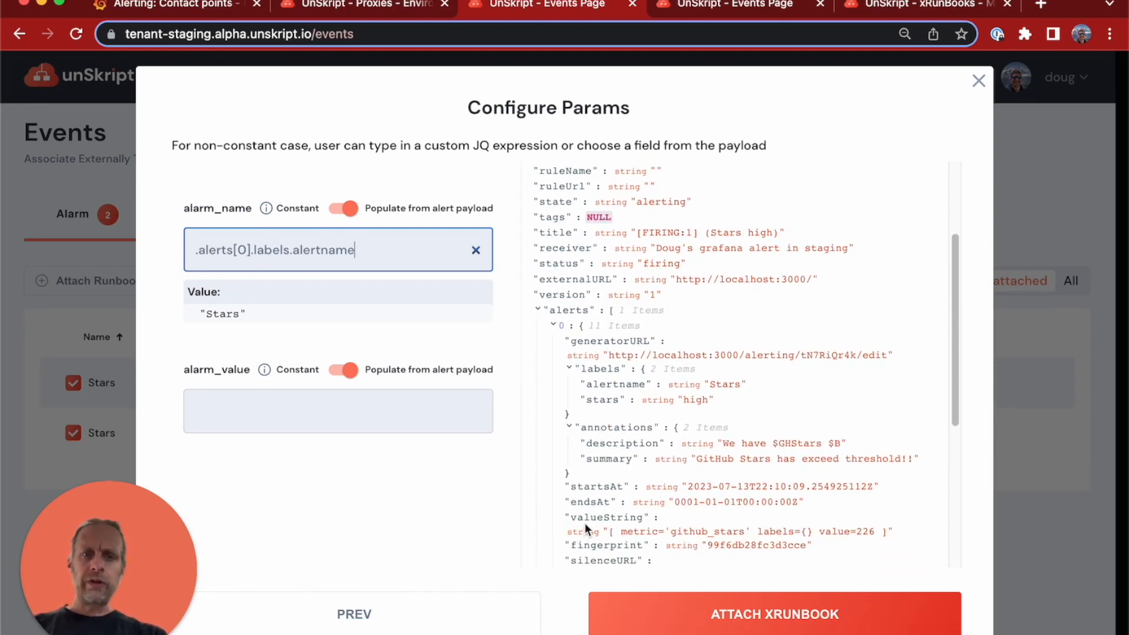
{"action": "left_click", "coordinate": [229, 421]}
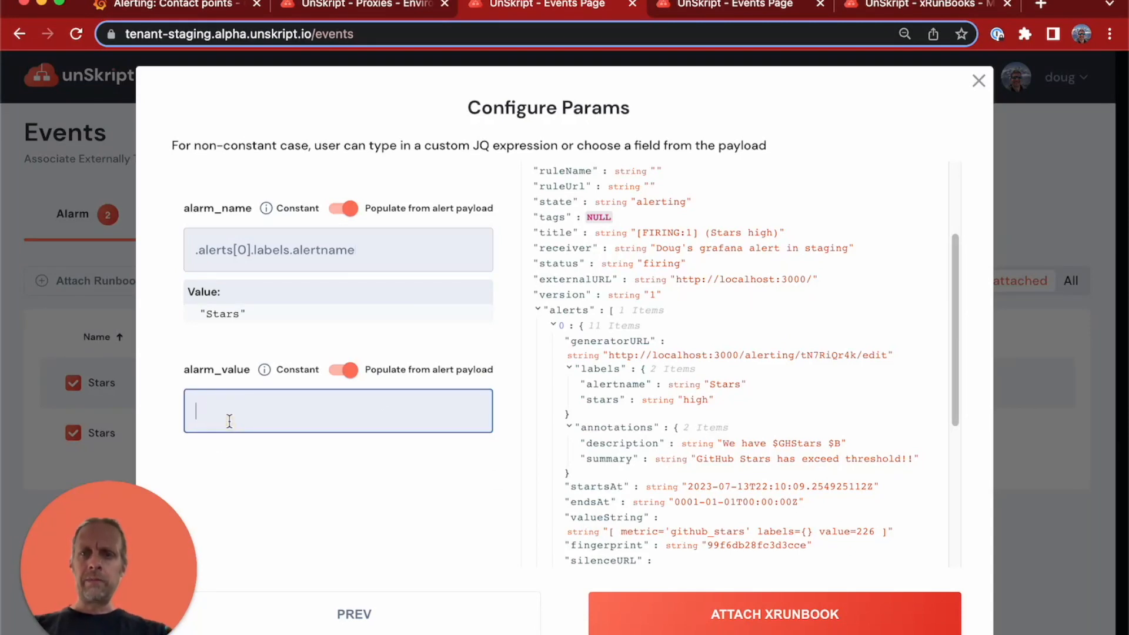
{"action": "type", "text": ".a"}
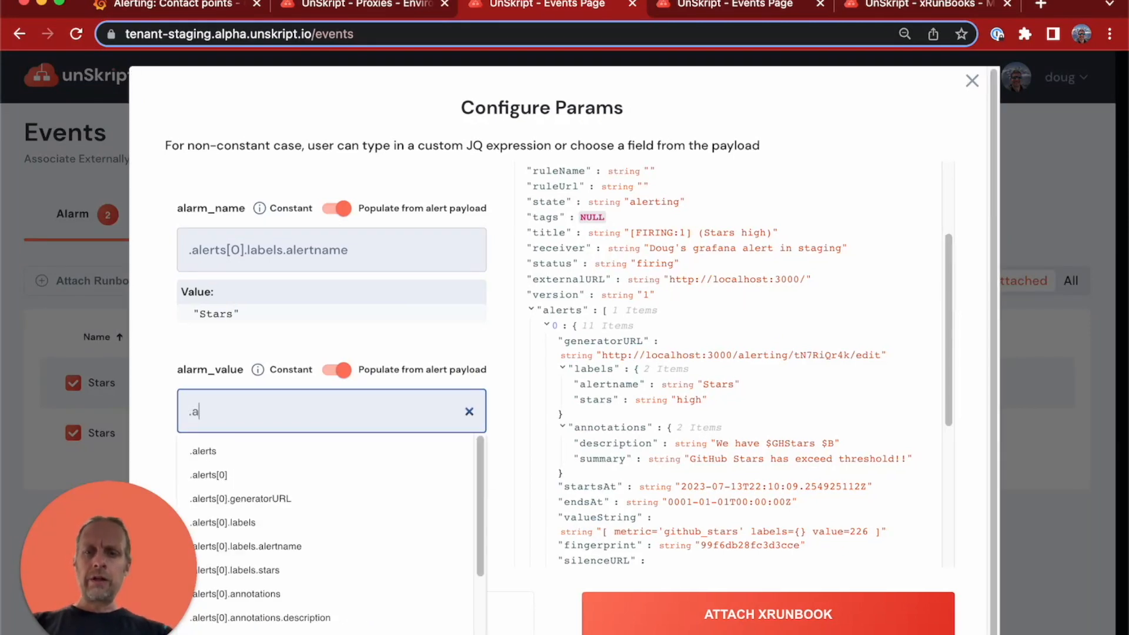
{"action": "left_click", "coordinate": [225, 475]}
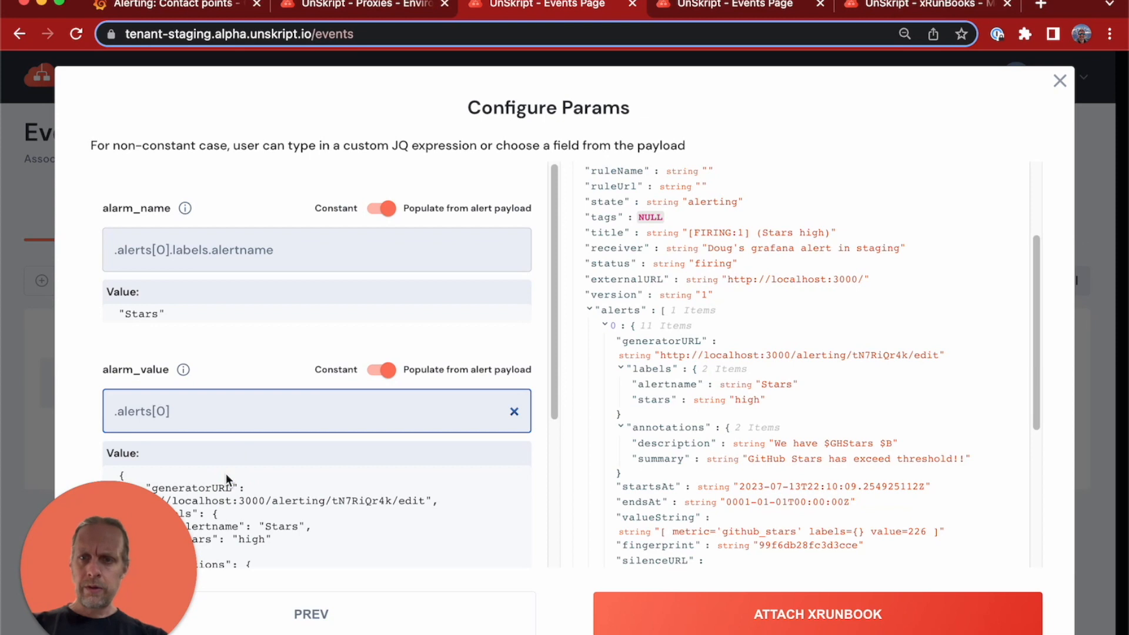
Step: Set alarm_value to .alerts[0].valueString and attach the runbook to the selected Stars alarms
{"action": "scroll", "coordinate": [228, 430], "scroll_direction": "down", "scroll_amount": 3}
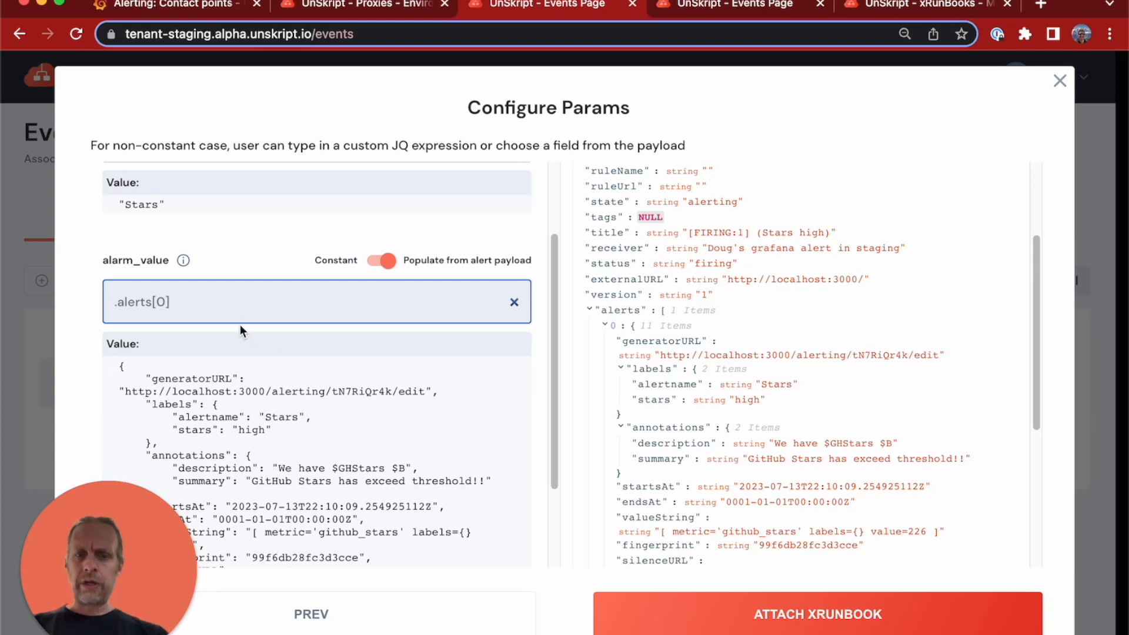
{"action": "type", "text": ".v"}
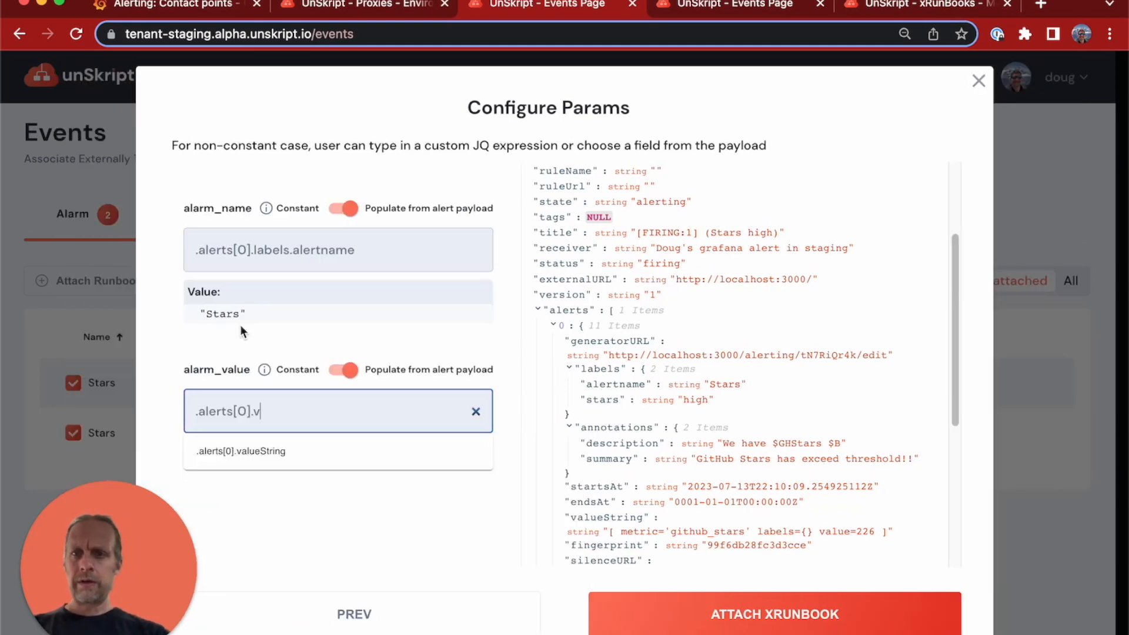
{"action": "left_click", "coordinate": [267, 452]}
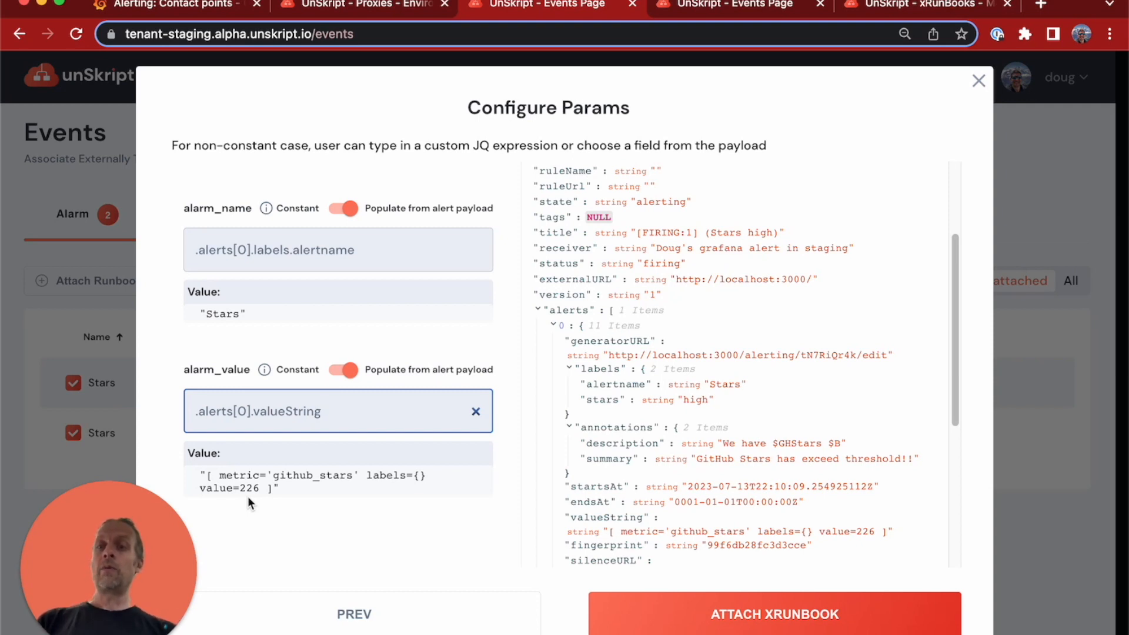
{"action": "left_click", "coordinate": [653, 605]}
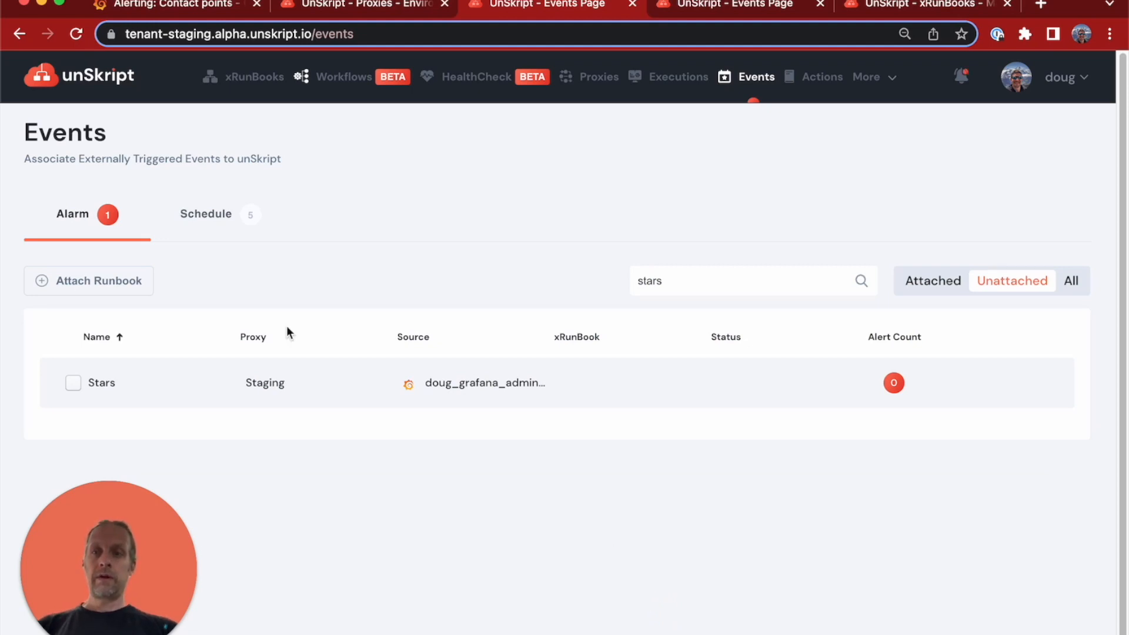
Step: Show only the attached alarms, clear the "stars" search and check the run status of the listed alarms
{"action": "left_click", "coordinate": [923, 285]}
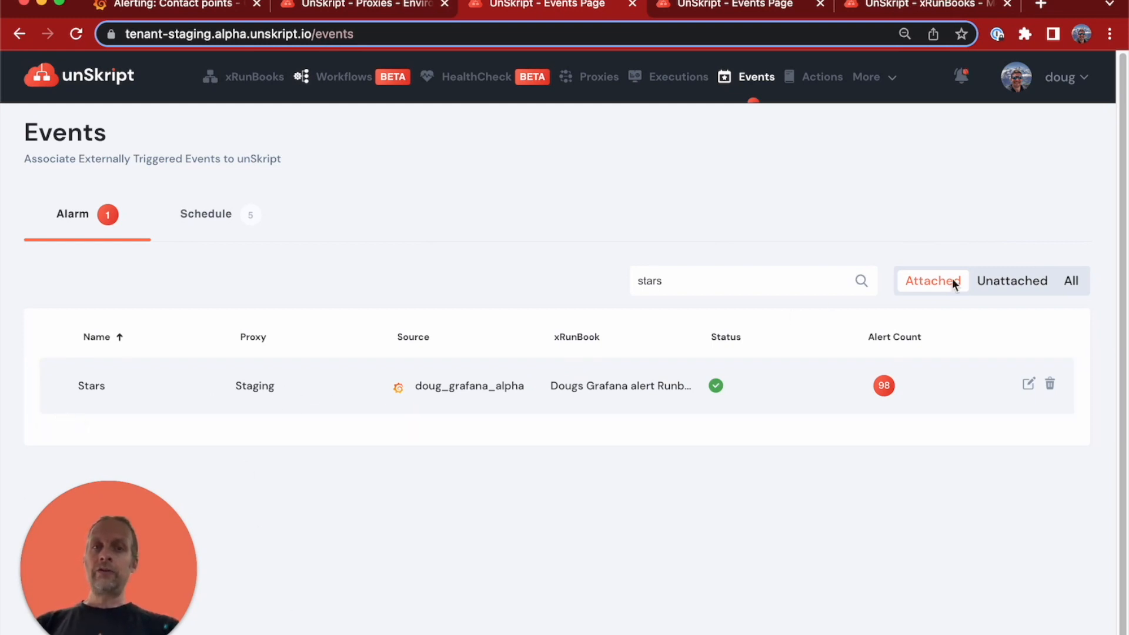
{"action": "left_click_drag", "start_coordinate": [716, 288], "coordinate": [544, 261]}
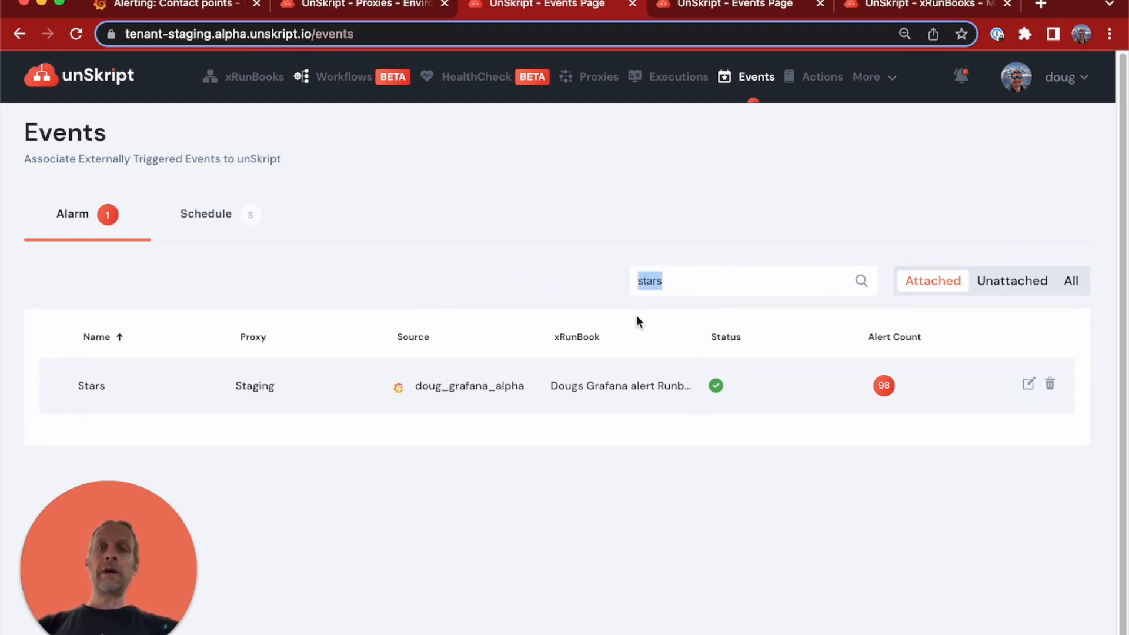
{"action": "key", "text": "BackSpace"}
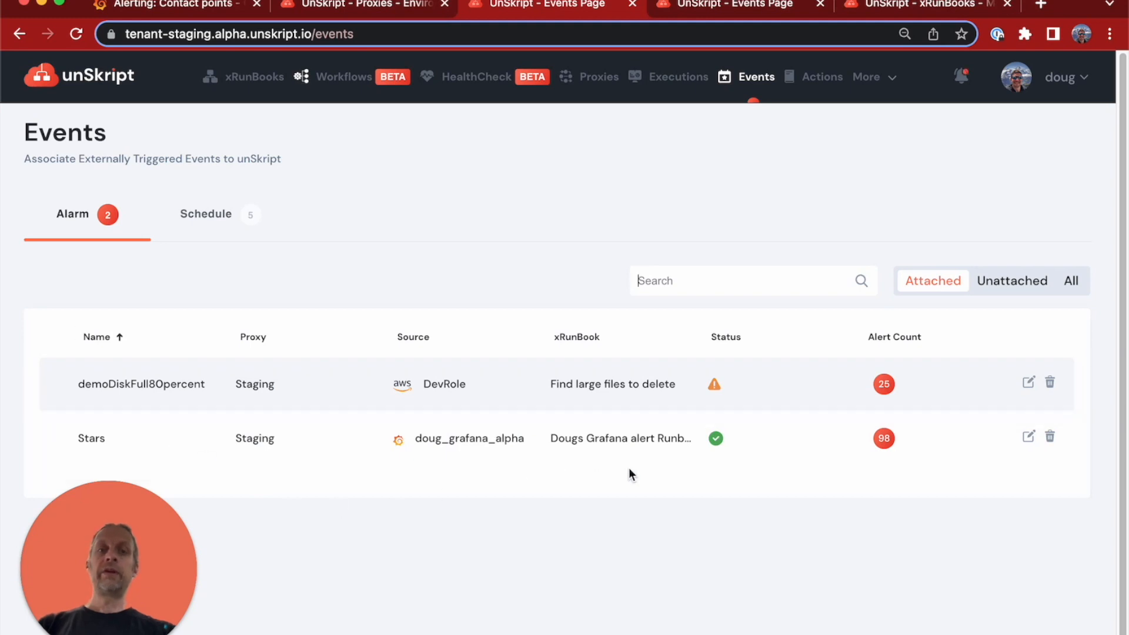
{"action": "mouse_move", "coordinate": [715, 392]}
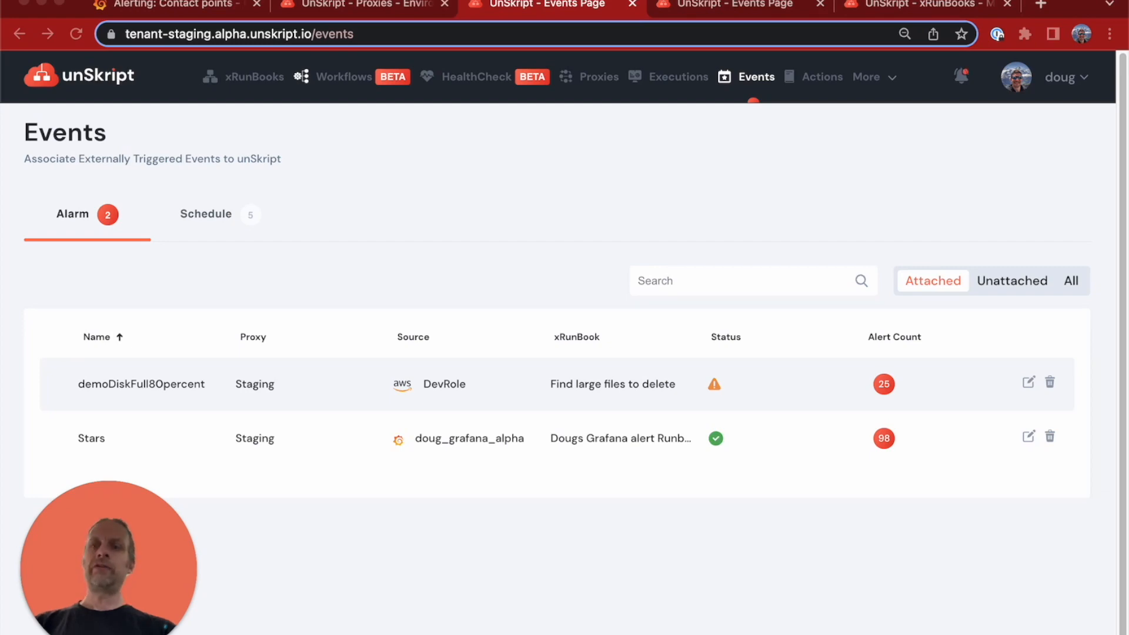
Step: Switch to Slack to review the Stars alert messages in the devrel test channel, and return to the Grafana alert Runbook 2 in unSkript
{"action": "left_click", "coordinate": [5, 192]}
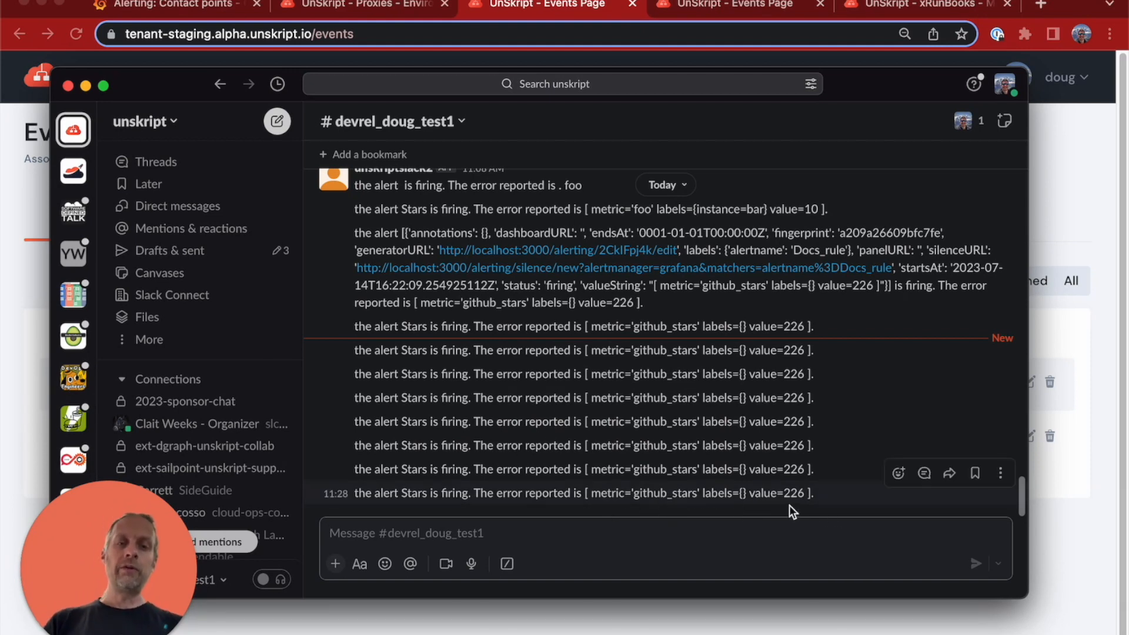
{"action": "left_click_drag", "start_coordinate": [905, 91], "coordinate": [0, 0]}
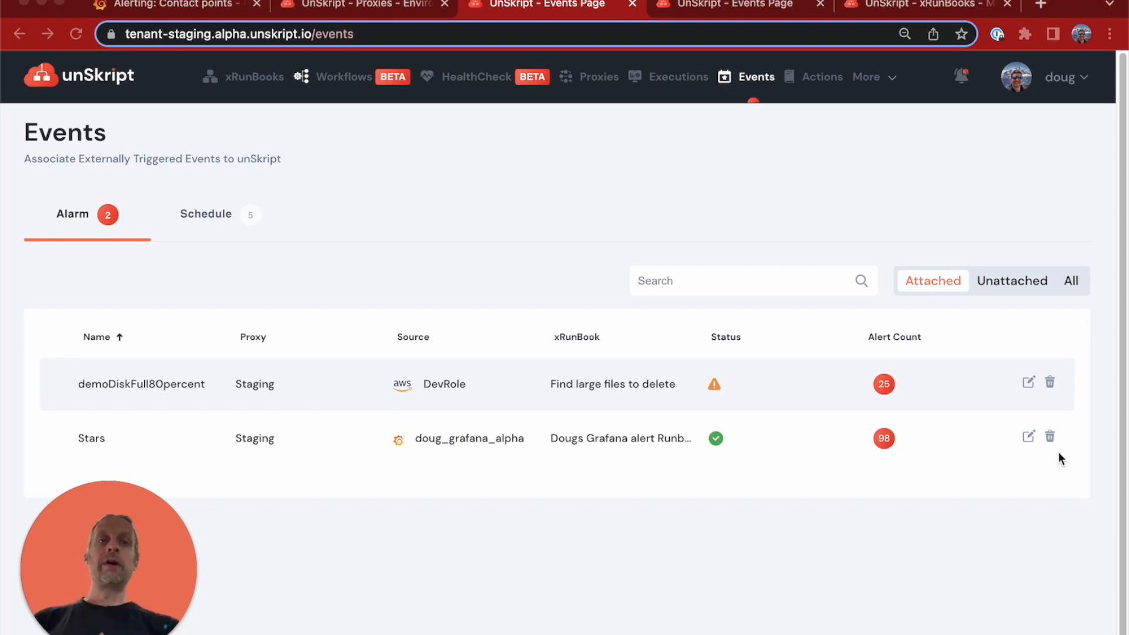
{"action": "left_click", "coordinate": [895, 6]}
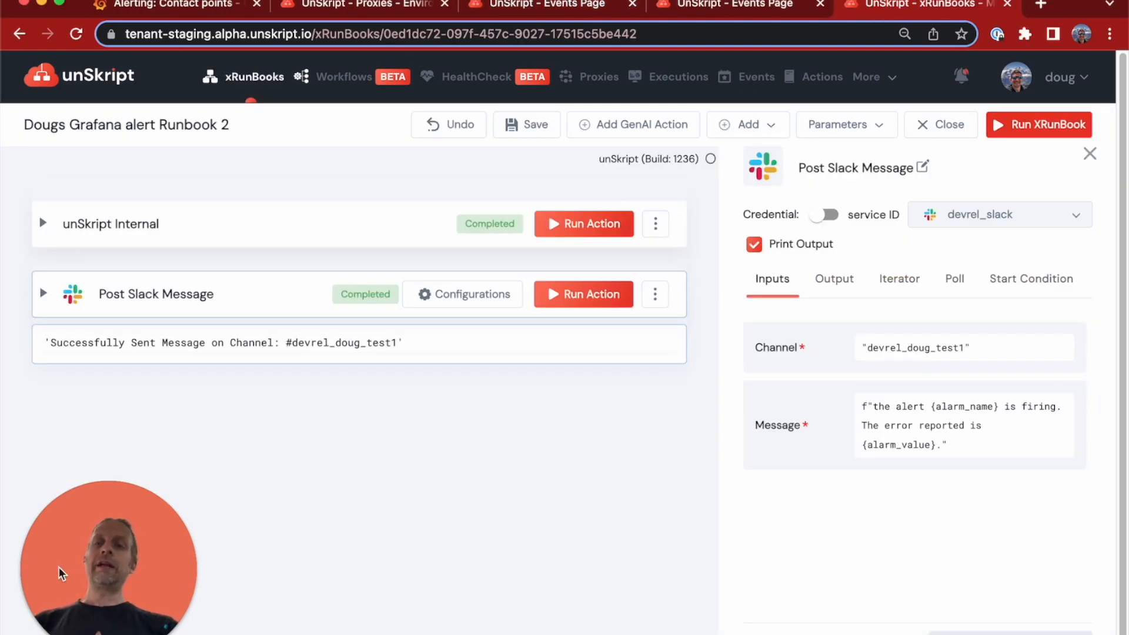